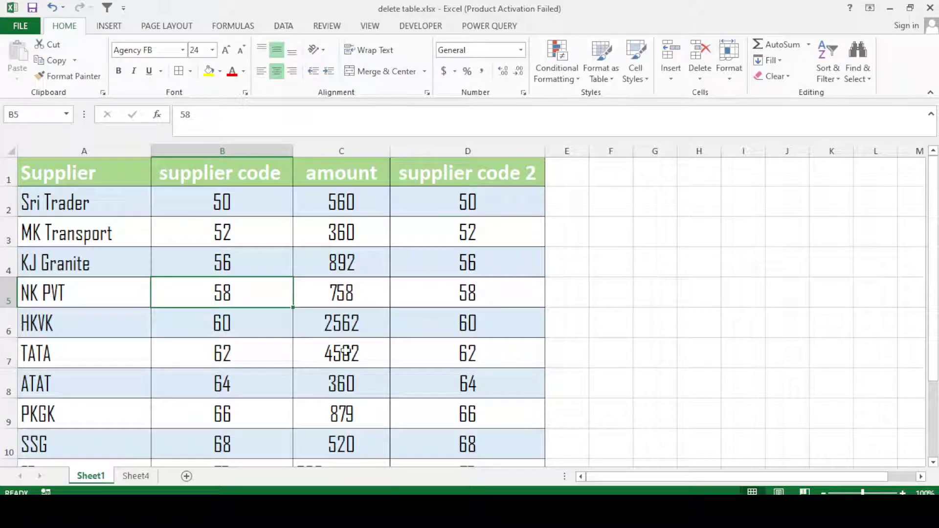
Look over the supplier data in A1:D11 and confirm the Name Box lists no tables yet
scroll(292, 321, "down", 1)
scroll(291, 321, "up", 1)
scroll(154, 247, "down", 2)
scroll(153, 248, "up", 2)
left_click(98, 174)
left_click(417, 269)
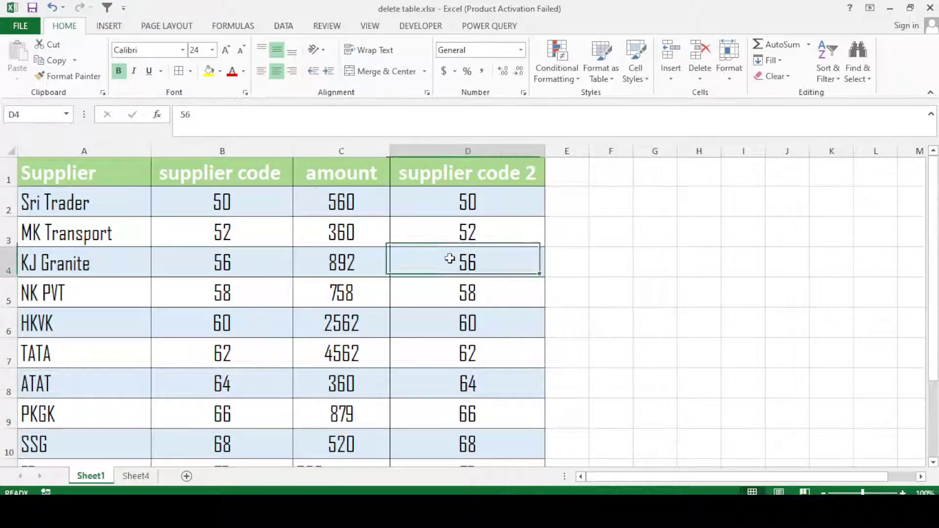
scroll(291, 335, "down", 1)
scroll(291, 335, "up", 1)
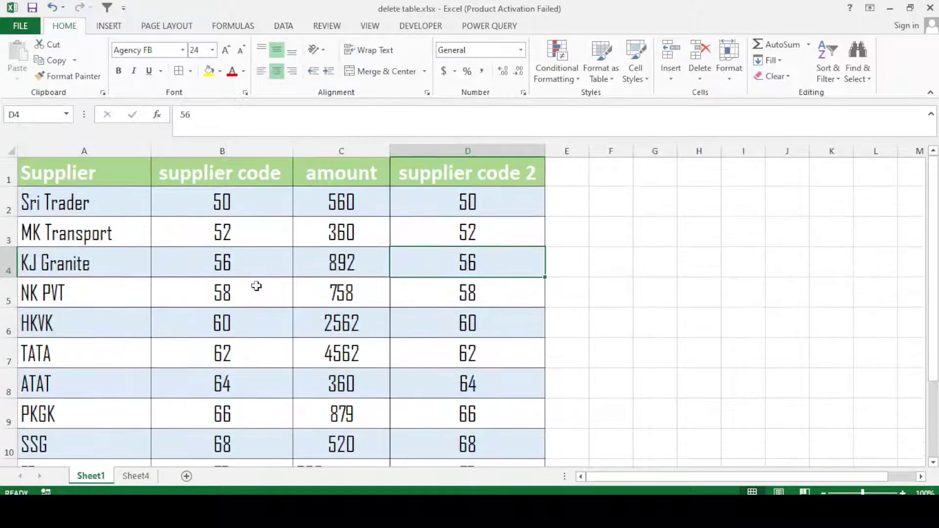
left_click(236, 283)
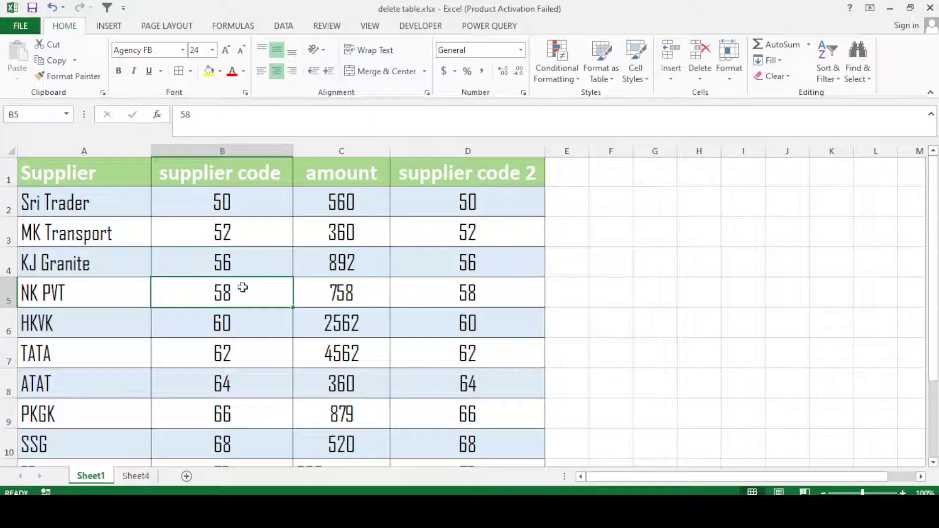
left_click(66, 116)
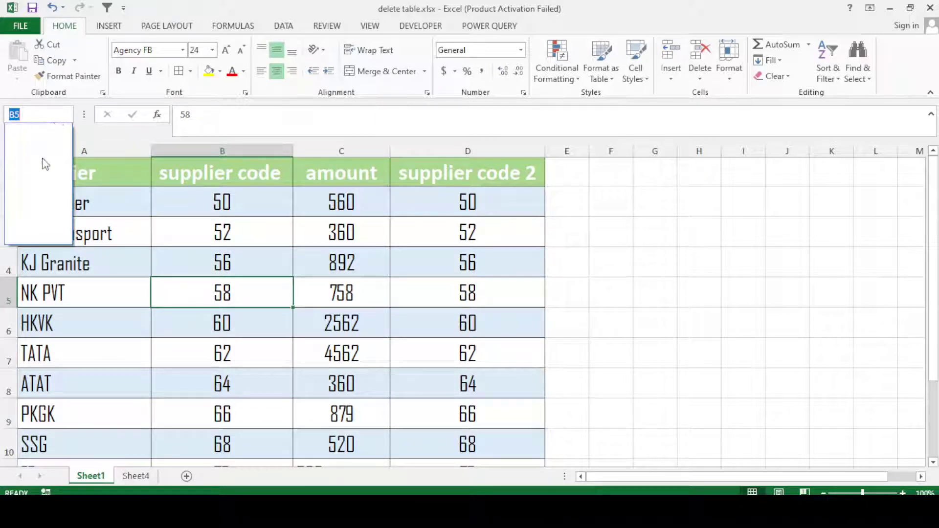
left_click(341, 307)
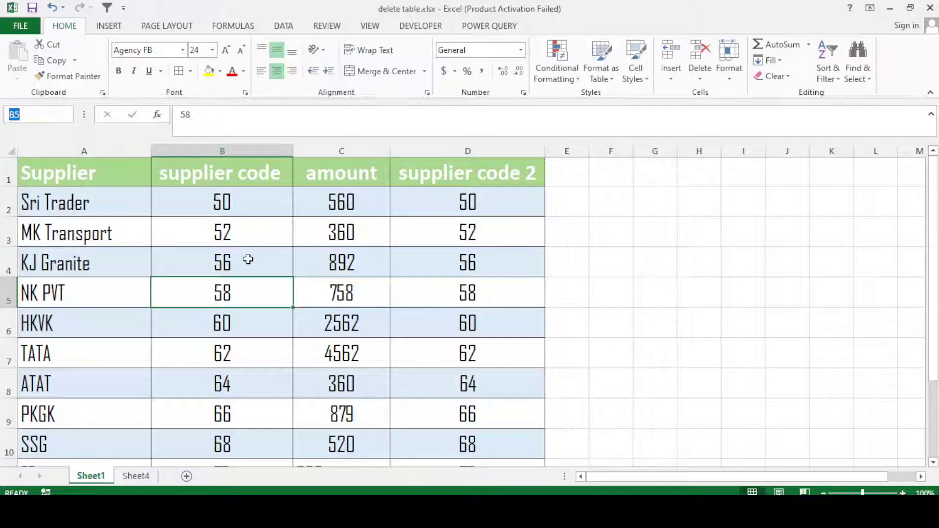
left_click(244, 243)
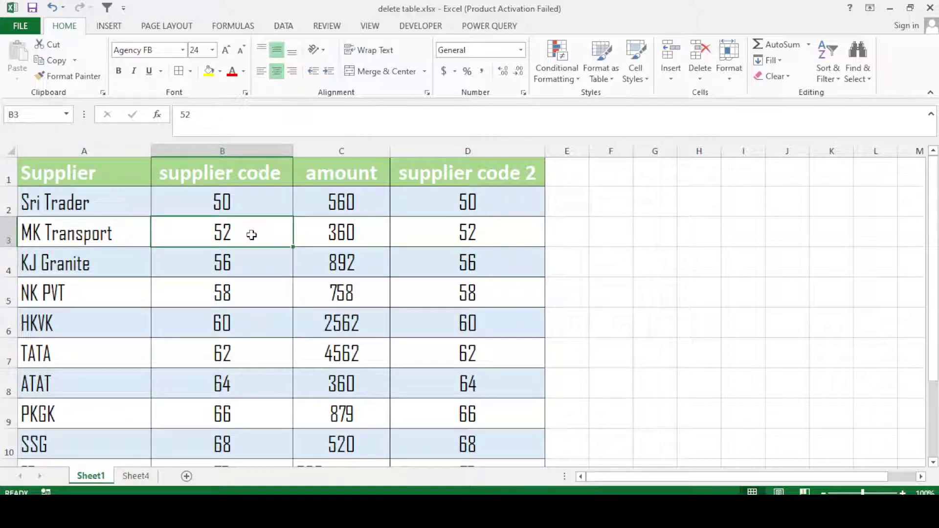
Start a table with Ctrl+T over $A$1:$D$11 with headers ticked, and move the dialog aside
key("ctrl+t")
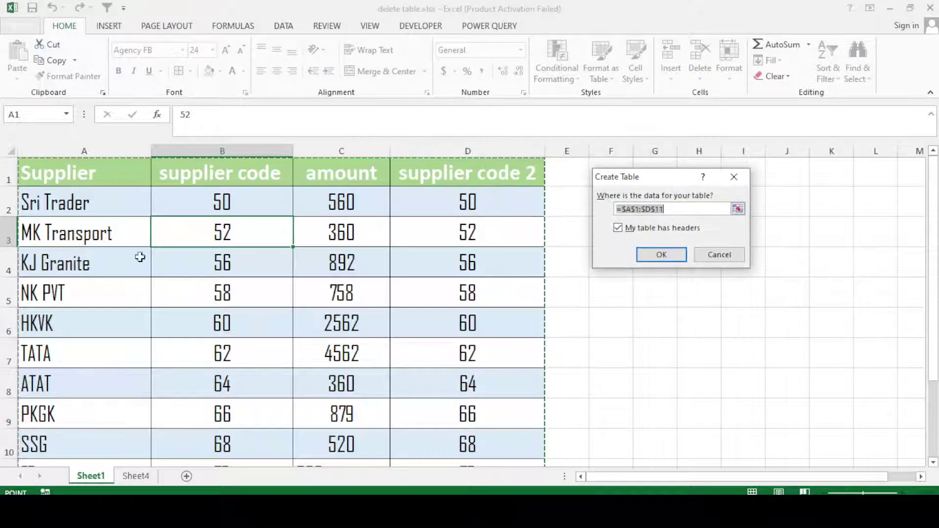
scroll(266, 297, "down", 2)
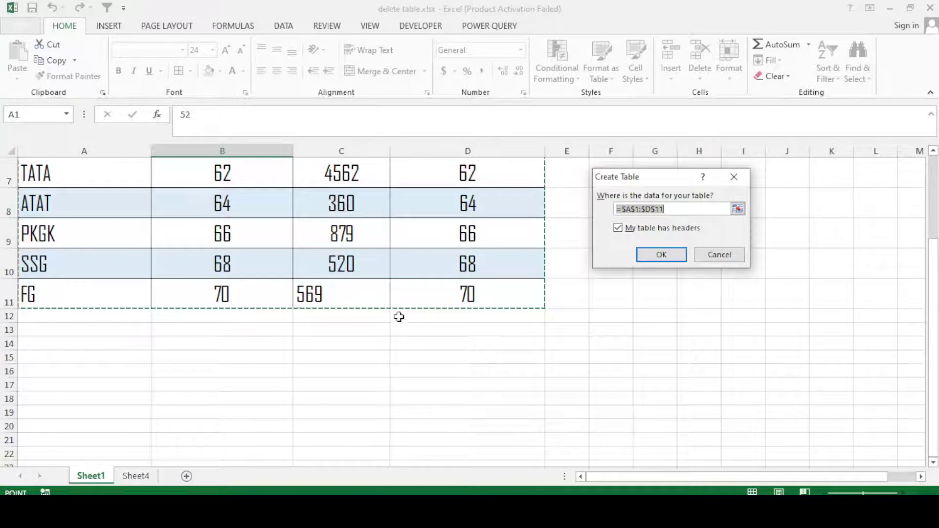
scroll(399, 317, "up", 2)
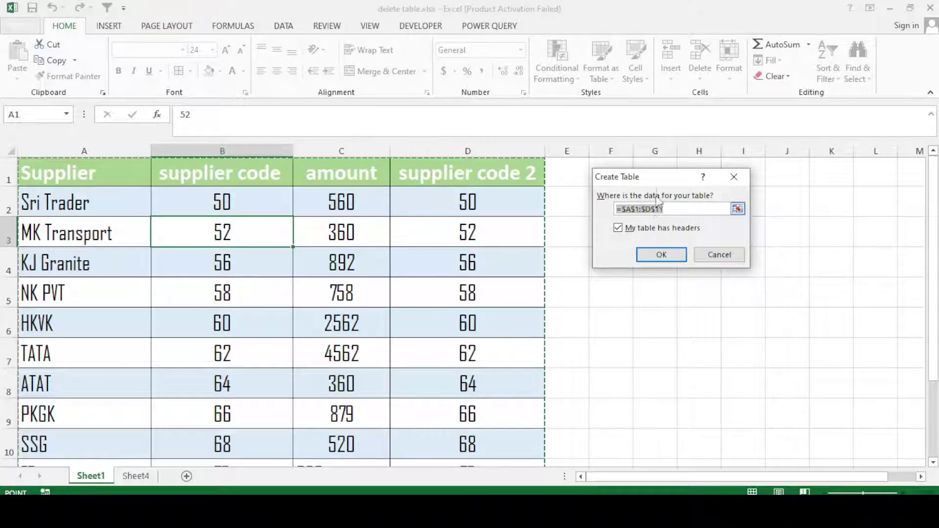
left_click_drag(660, 180, 518, 201)
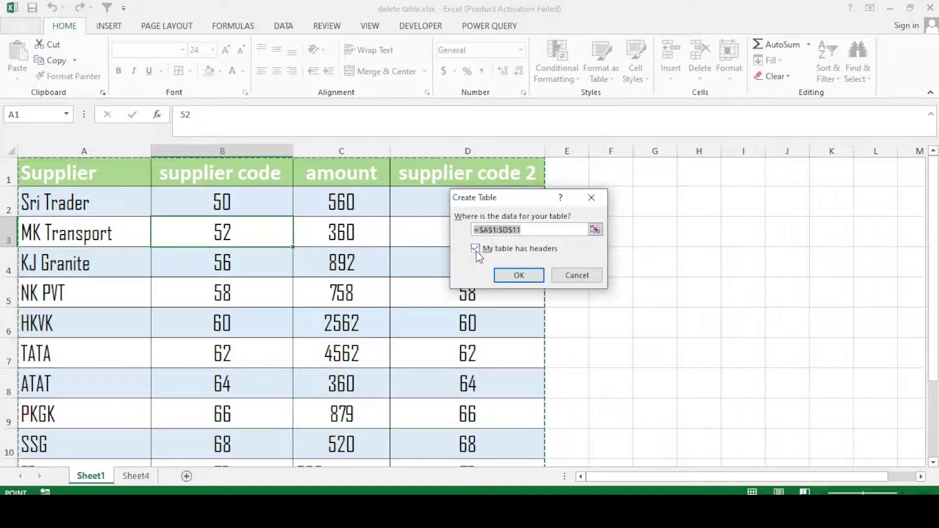
Create the table from A1:D11 and check cells C4 (892) and Sri Trader
left_click(519, 276)
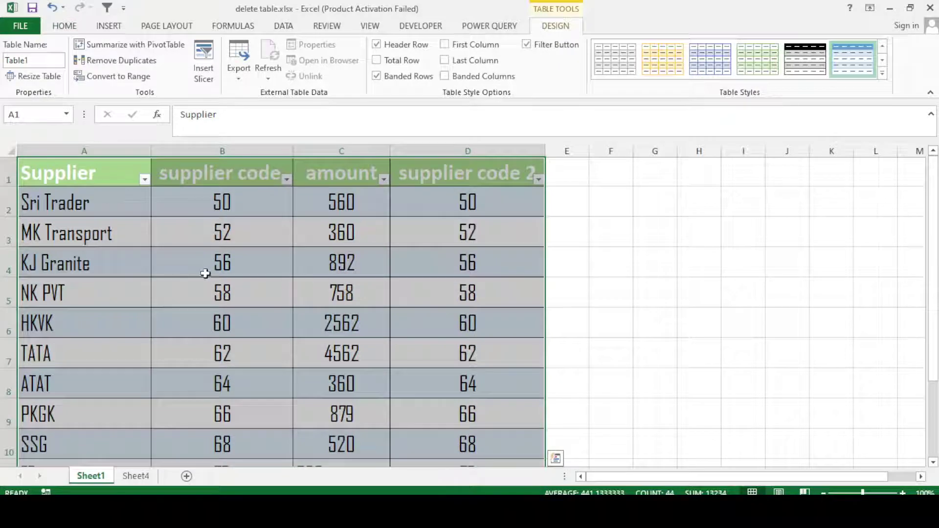
scroll(328, 313, "down", 1)
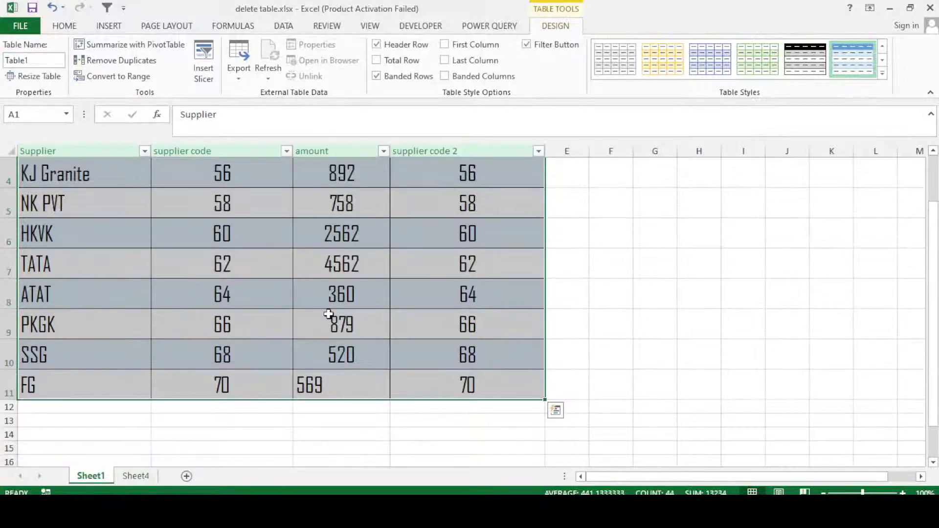
scroll(328, 313, "up", 1)
left_click(315, 273)
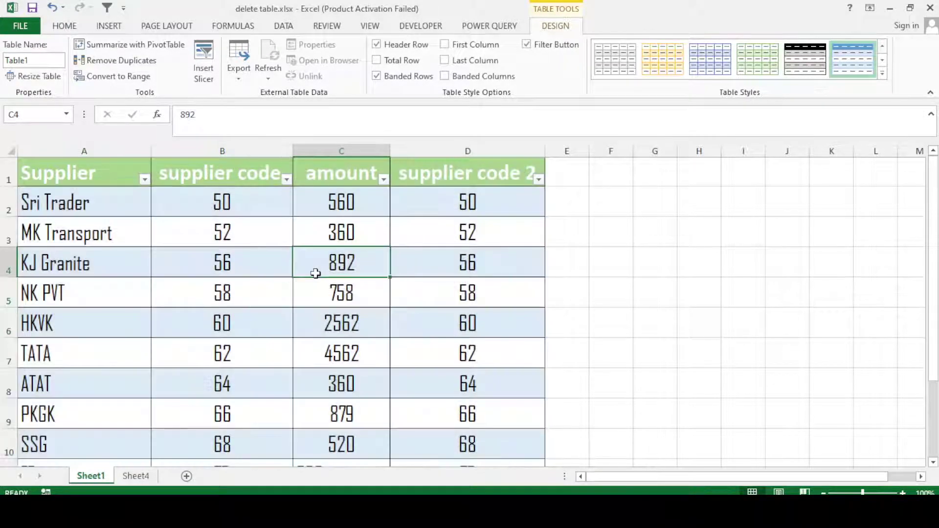
left_click(142, 213)
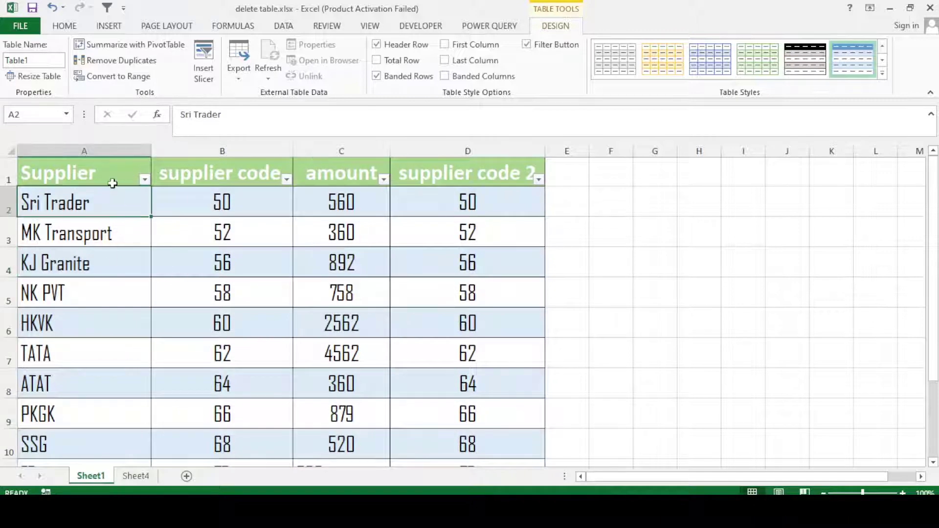
Select Table1's body through the Name Box, then return to cell C4
left_click(66, 116)
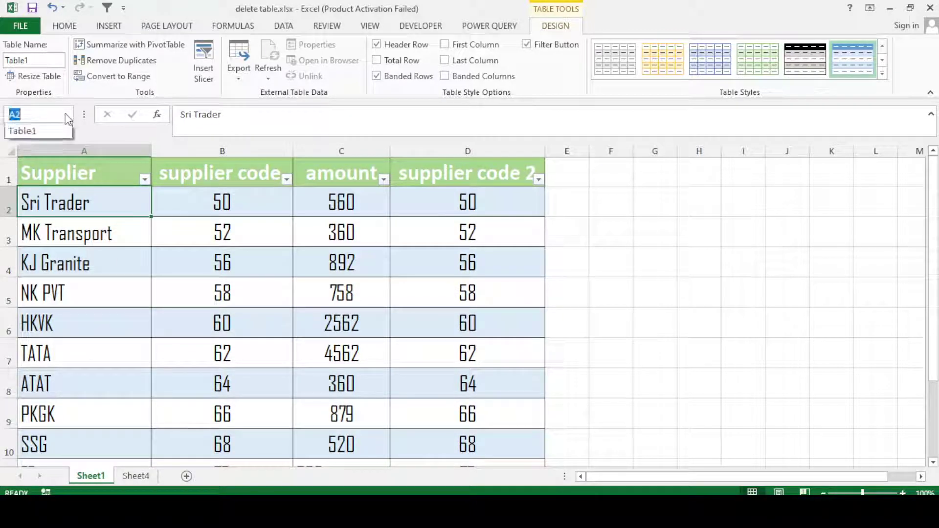
left_click(49, 131)
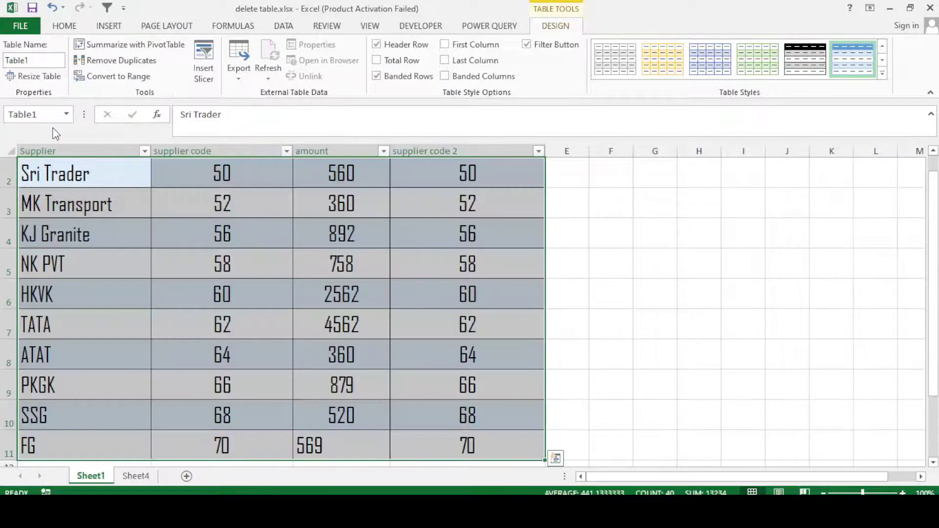
scroll(452, 338, "down", 2)
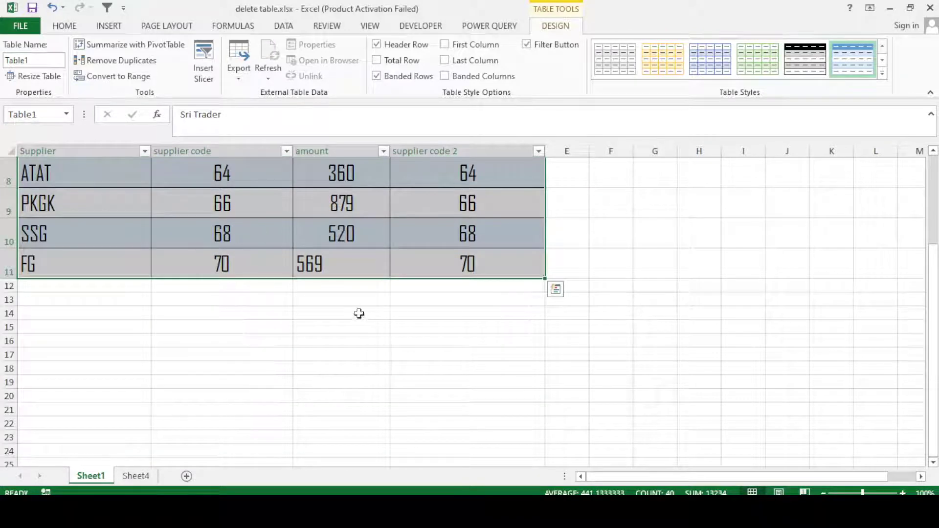
left_click(310, 328)
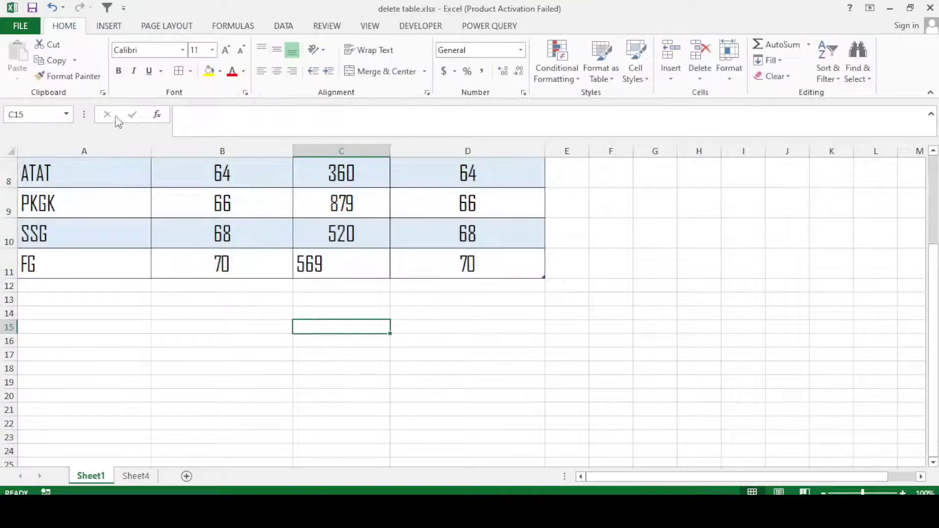
scroll(211, 192, "up", 3)
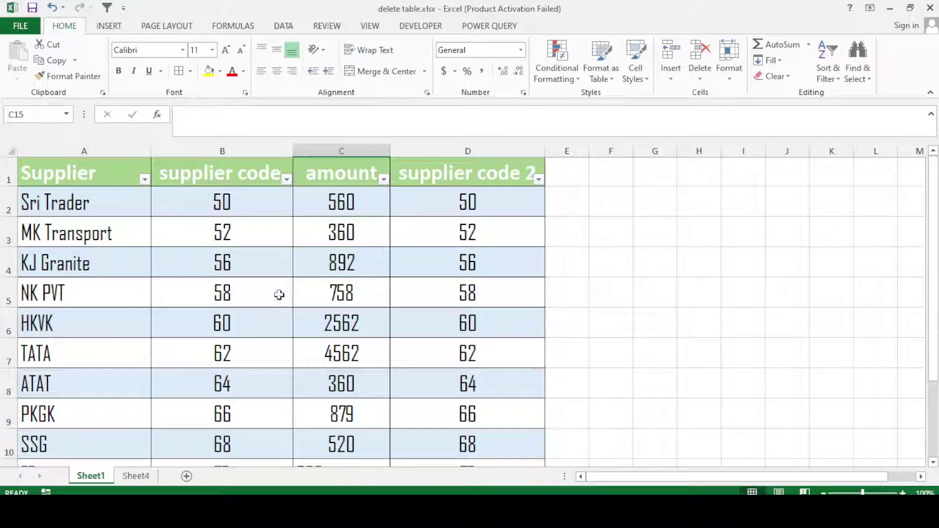
left_click(333, 251)
scroll(376, 296, "down", 2)
scroll(367, 286, "up", 2)
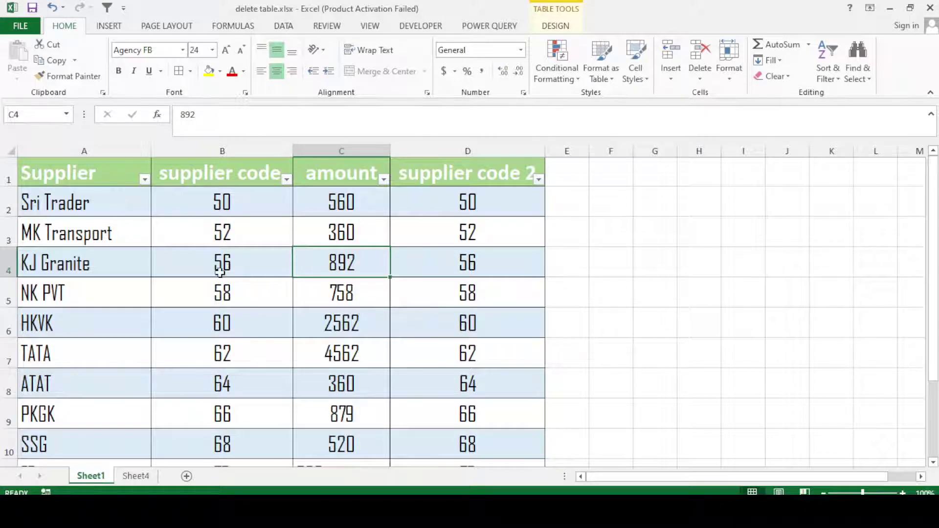
Toggle Filter off on the DATA tab to hide the header arrows
left_click(283, 25)
left_click(375, 64)
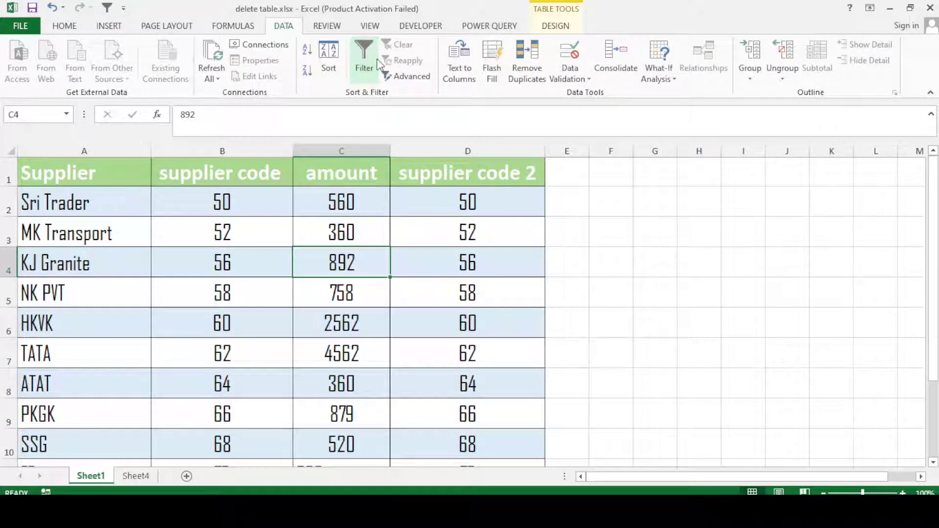
left_click(445, 287)
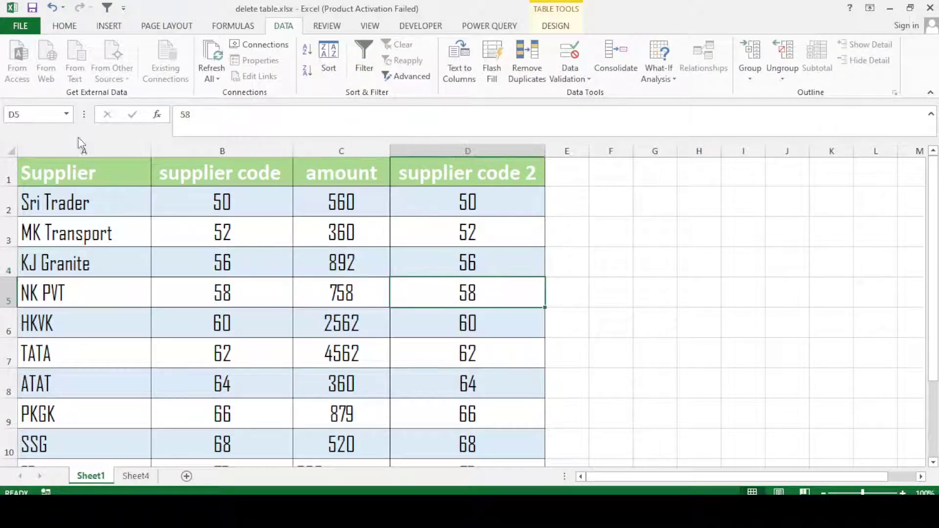
Select Table1 from the Name Box to check its extent, then click cells C4 and B3
left_click(66, 114)
left_click(25, 129)
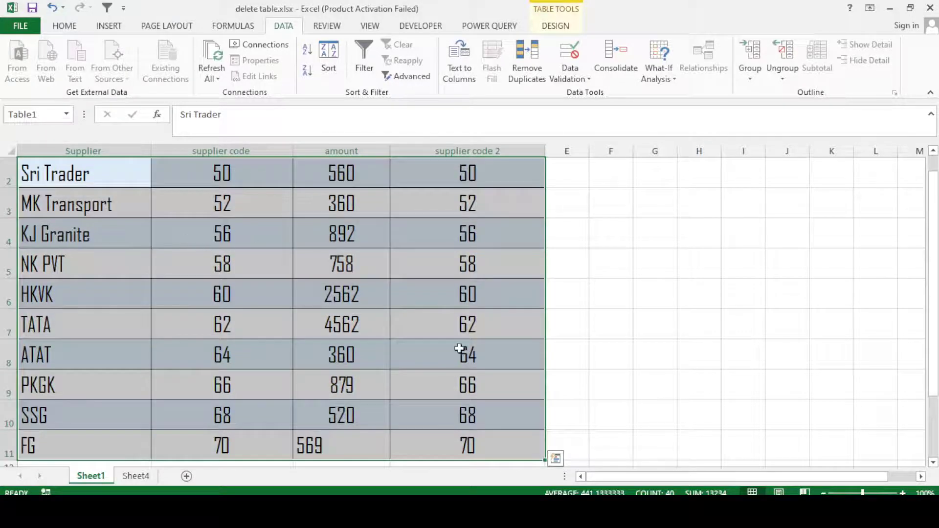
scroll(458, 349, "down", 3)
scroll(438, 338, "up", 3)
scroll(421, 324, "up", 1)
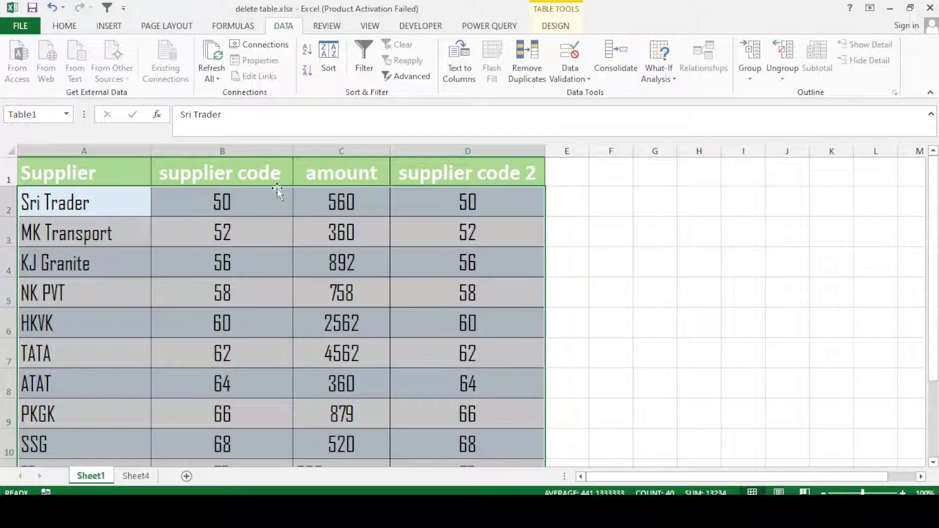
scroll(364, 366, "down", 3)
scroll(361, 359, "up", 3)
left_click(321, 273)
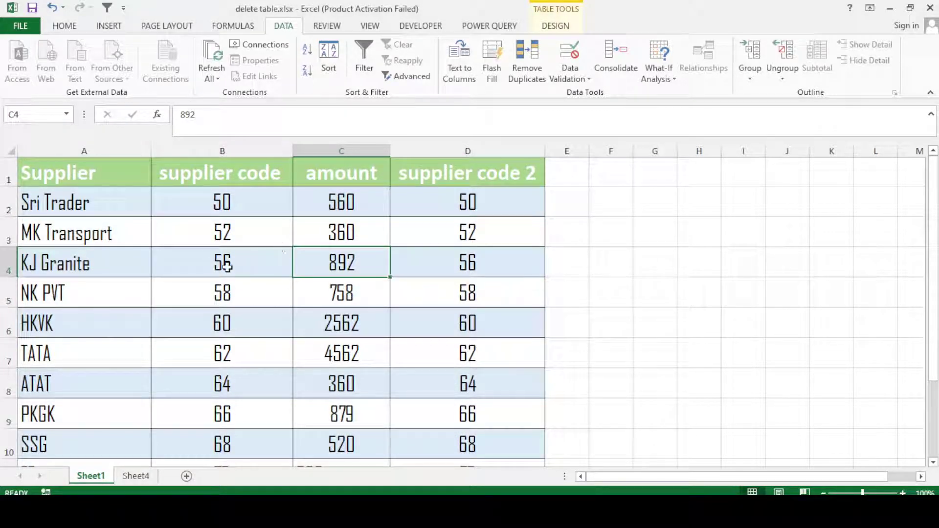
left_click(183, 229)
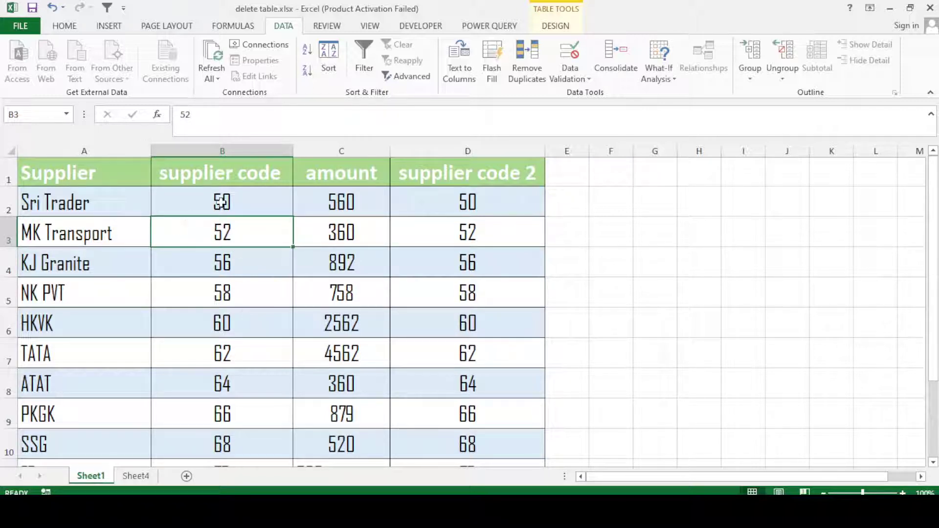
Bring up Resize Table from Table Tools Design and move the dialog right of the data
left_click(555, 26)
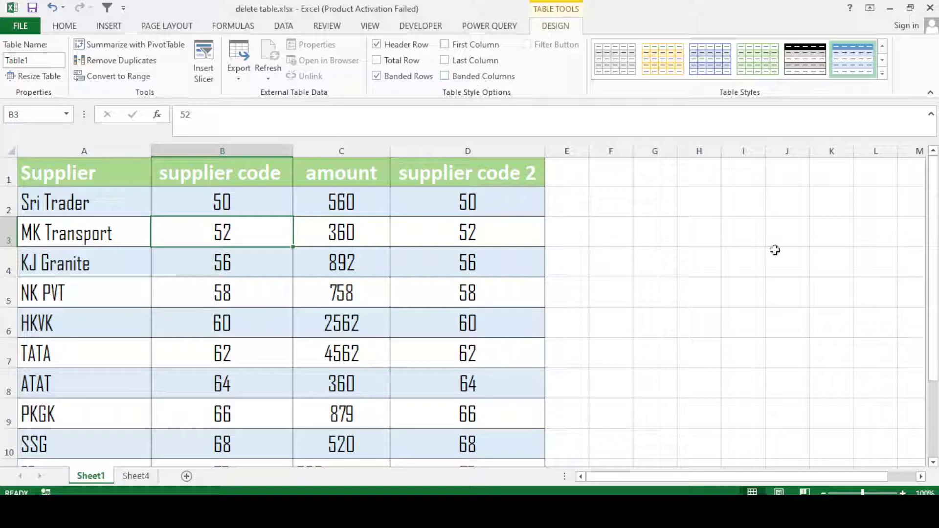
left_click(27, 78)
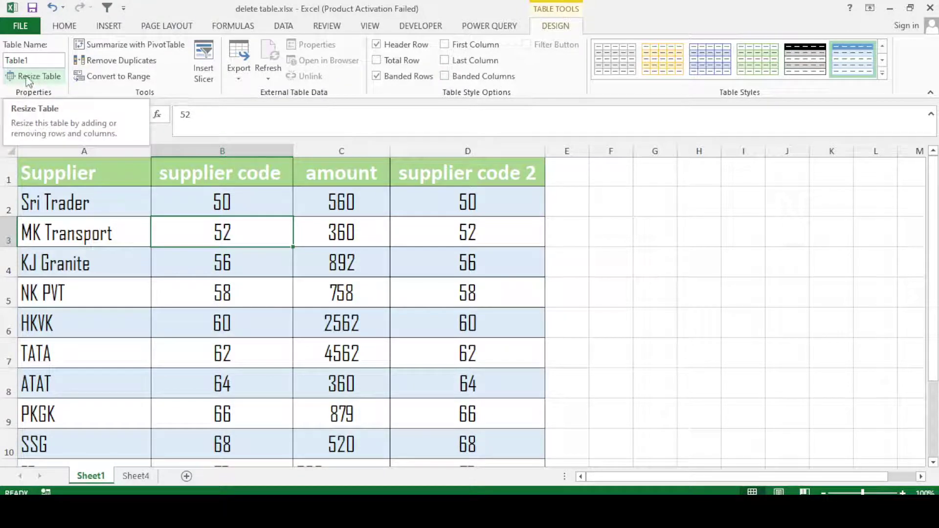
left_click(27, 78)
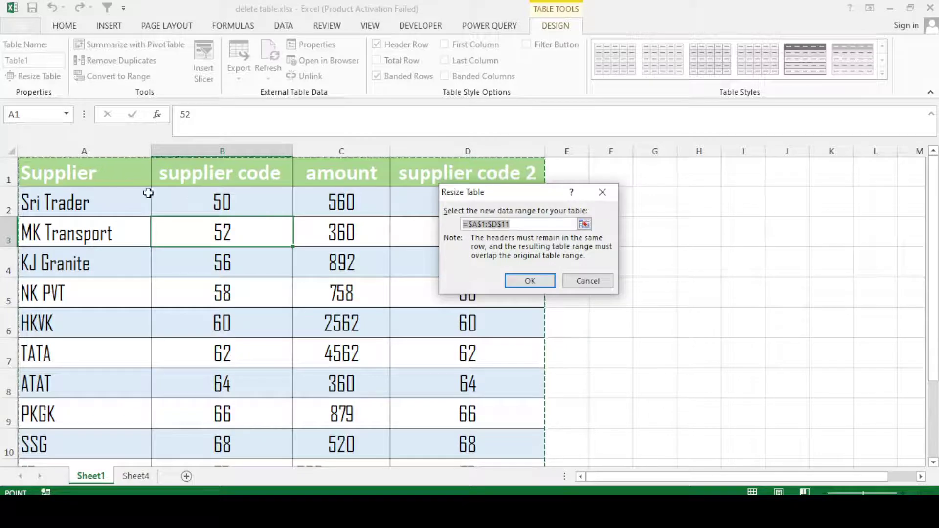
left_click_drag(491, 195, 663, 205)
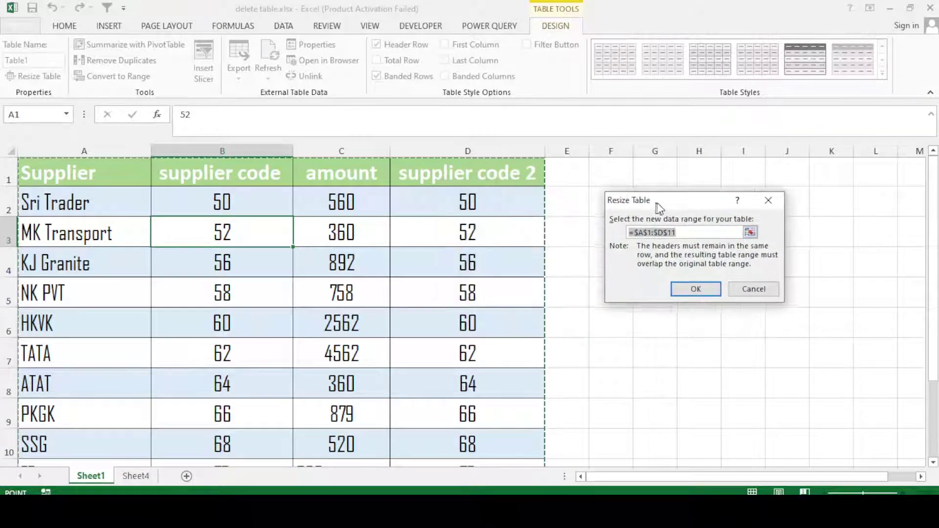
scroll(309, 314, "down", 2)
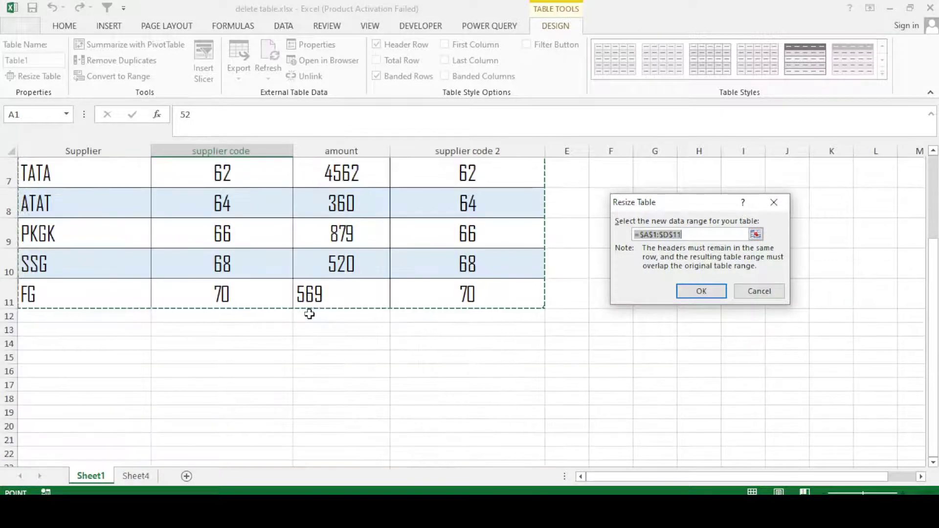
scroll(309, 313, "up", 1)
scroll(310, 313, "up", 1)
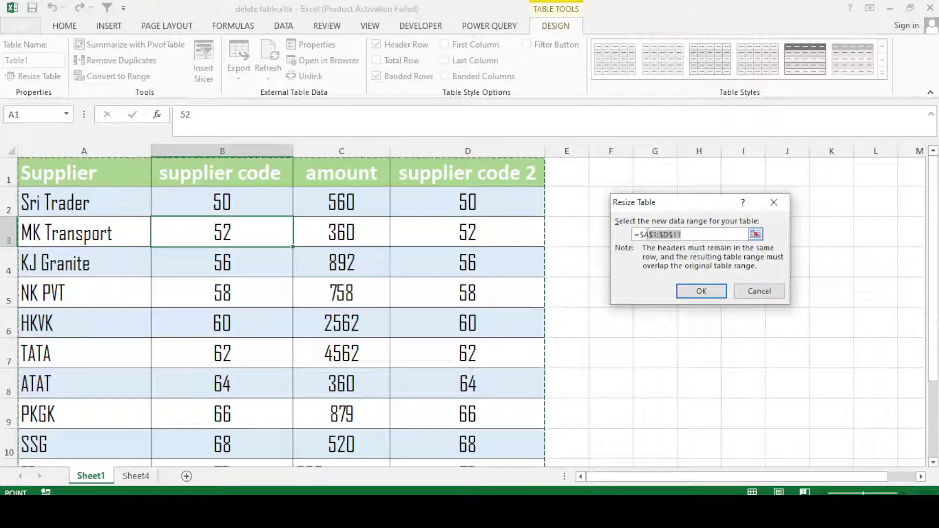
Select A1:C11 as the new table range and confirm the resize
left_click(100, 167)
mouse_move(100, 167)
left_mouse_down()
mouse_move(330, 432)
mouse_move(327, 327)
left_mouse_up()
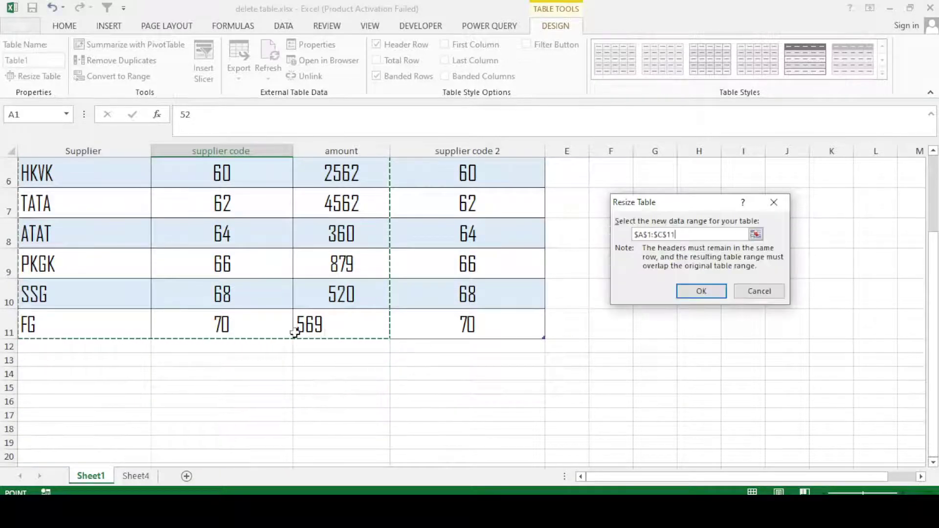
scroll(288, 328, "up", 2)
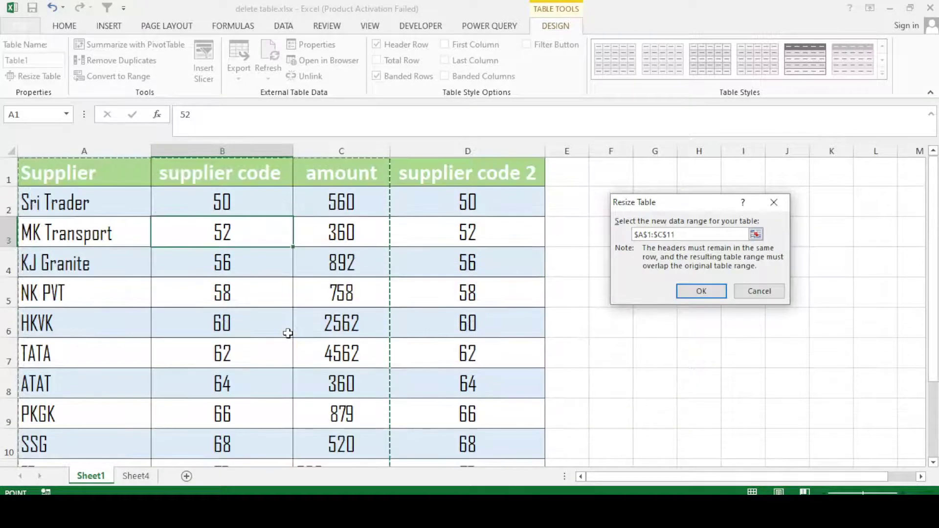
left_click(686, 289)
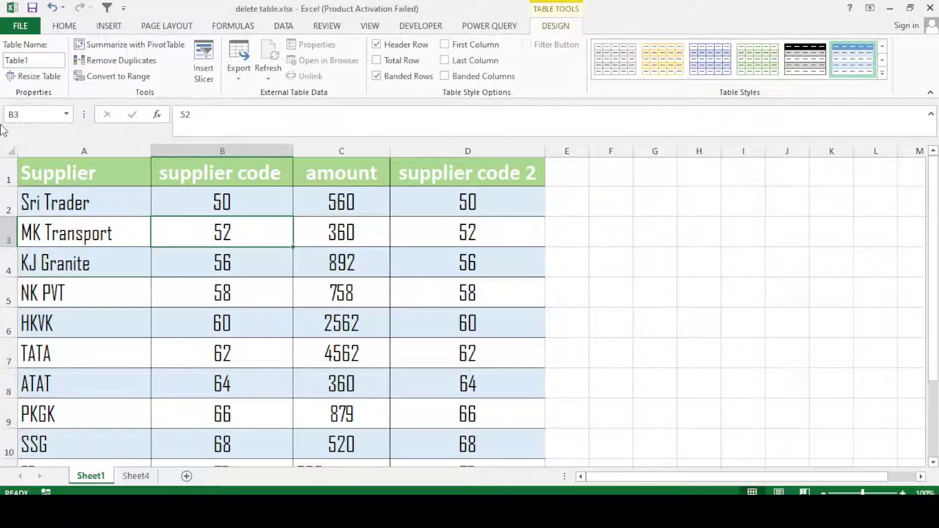
On HOME, select Table1 from the Name Box to confirm its data covers only A2:C11
left_click(61, 27)
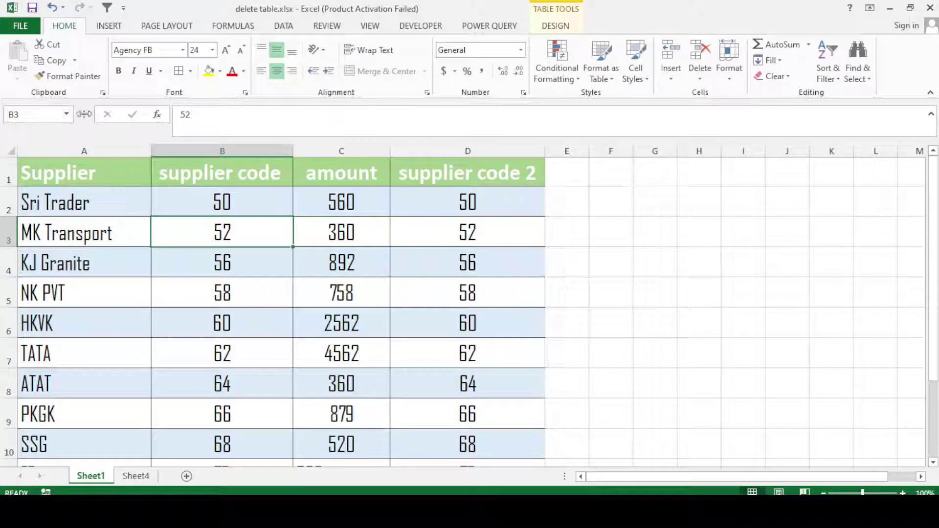
left_click(67, 115)
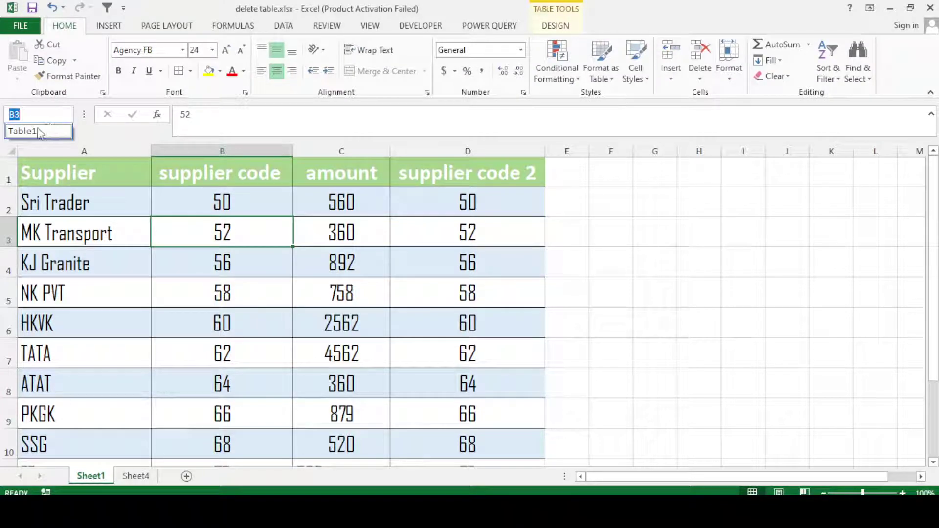
left_click(40, 131)
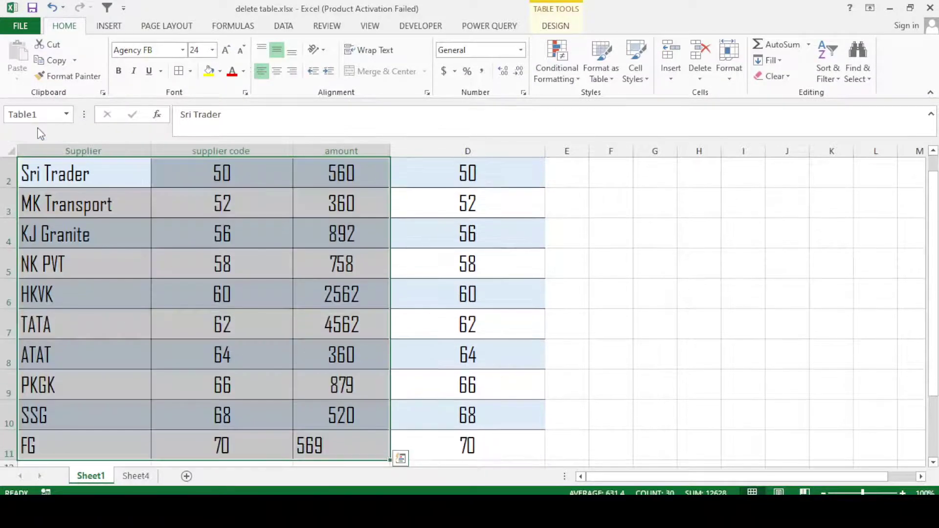
scroll(152, 318, "down", 2)
scroll(244, 242, "up", 2)
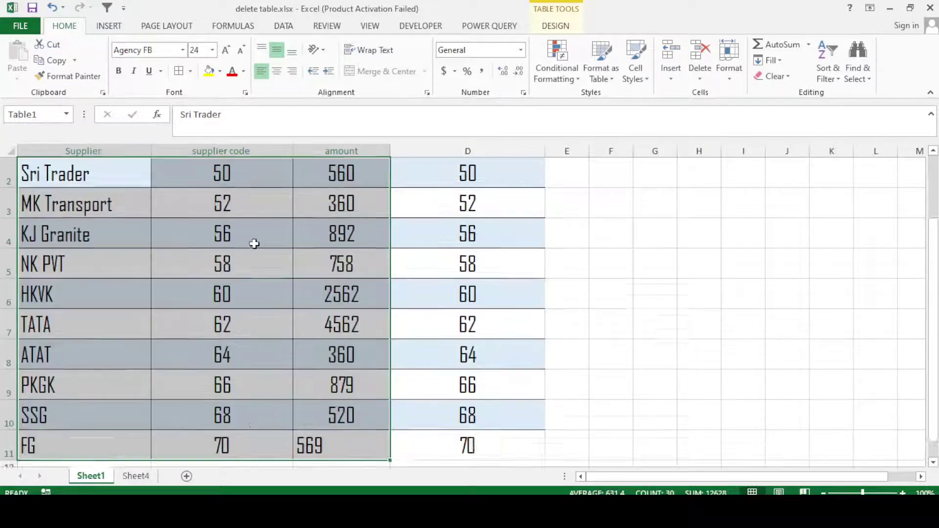
scroll(243, 240, "up", 1)
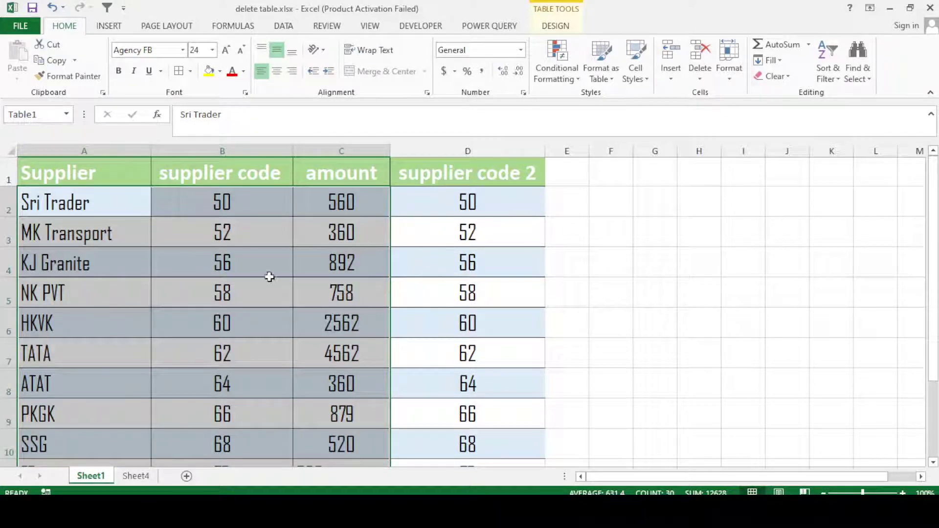
scroll(270, 277, "down", 1)
scroll(269, 273, "up", 1)
left_click(249, 236)
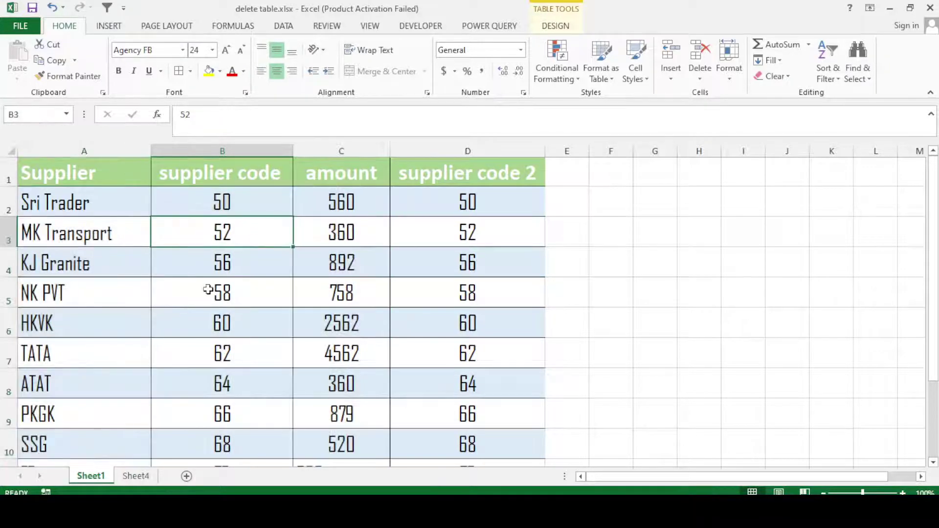
left_click_drag(92, 178, 484, 327)
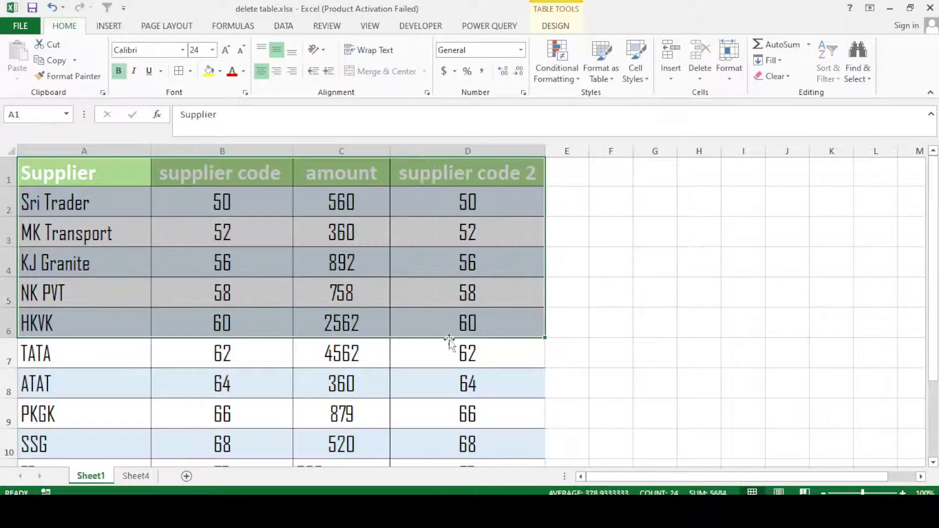
left_click(443, 379)
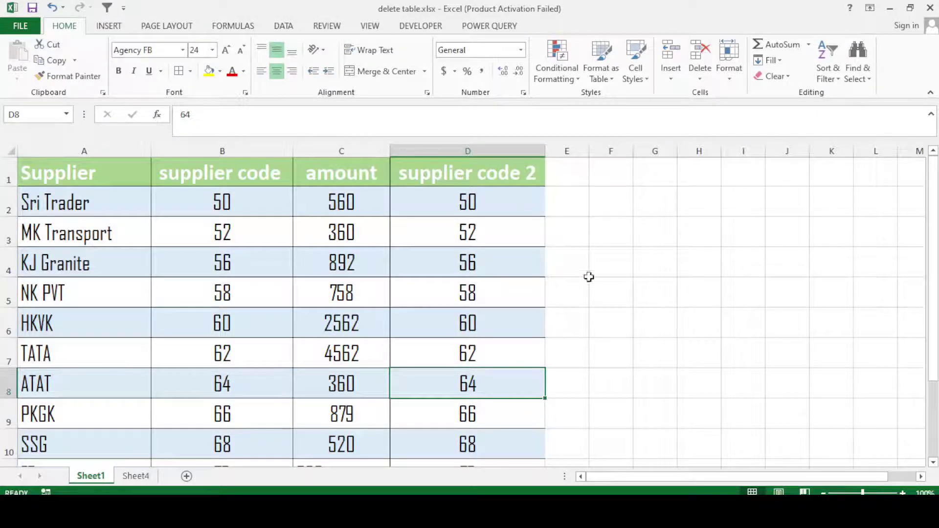
left_click(635, 266)
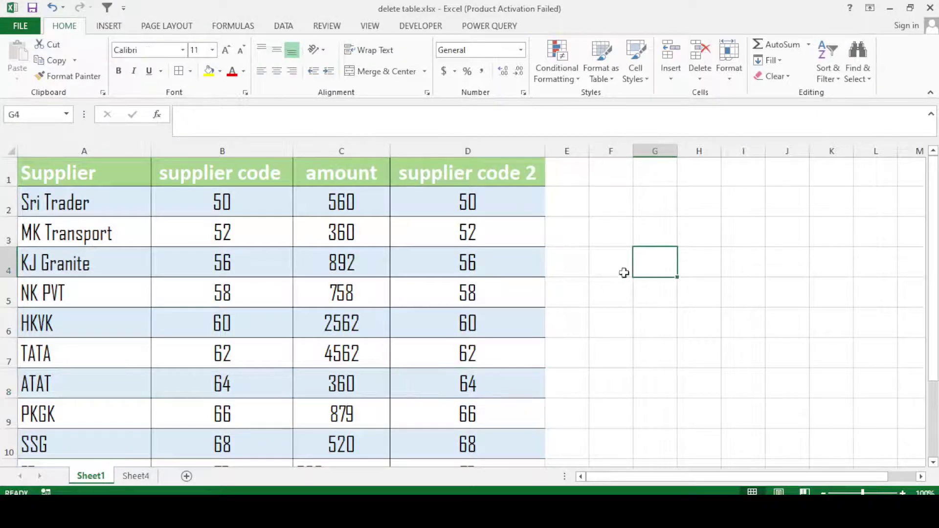
left_click(607, 238)
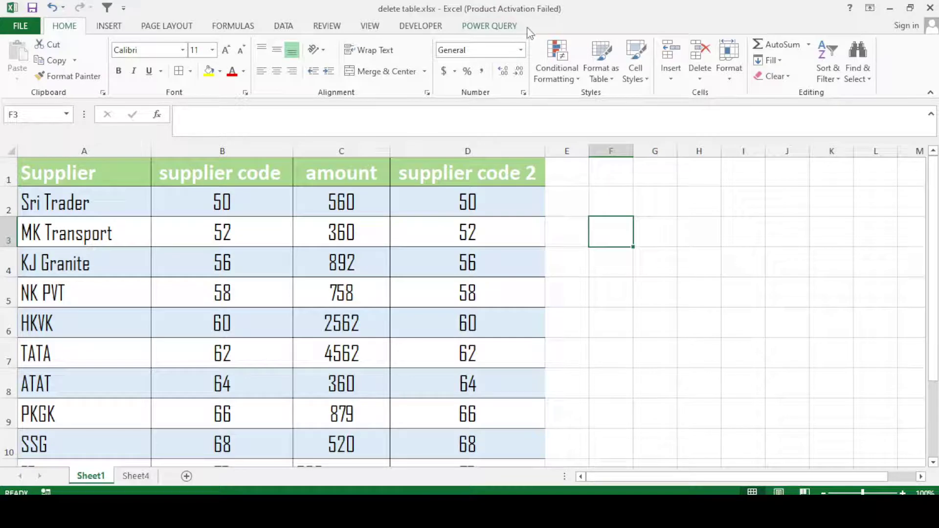
left_click(479, 258)
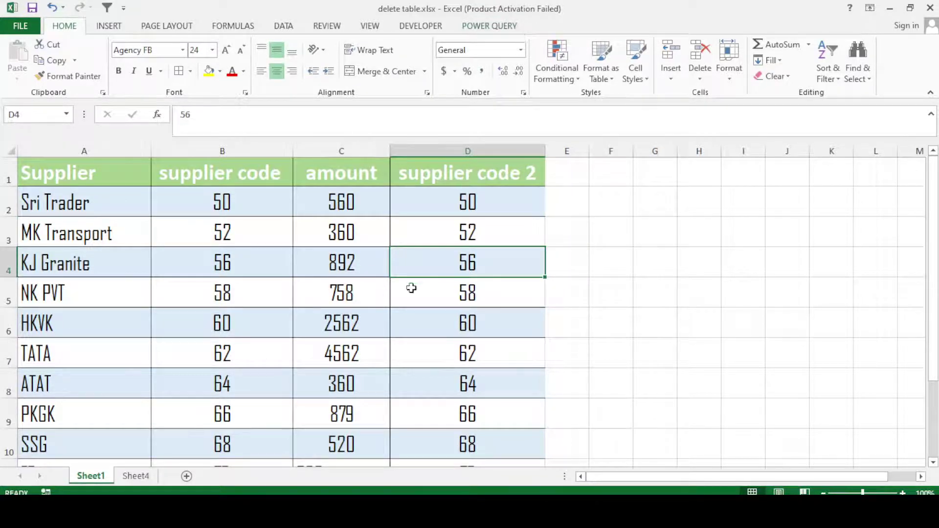
left_click(221, 268)
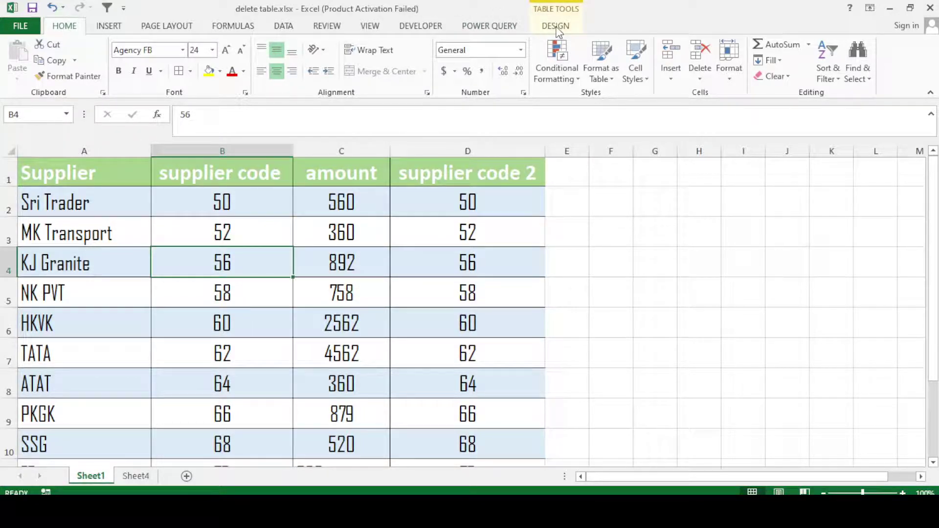
Resize Table1 to $A$1:$D$8, adding column D back and dropping rows 9–11
left_click(556, 26)
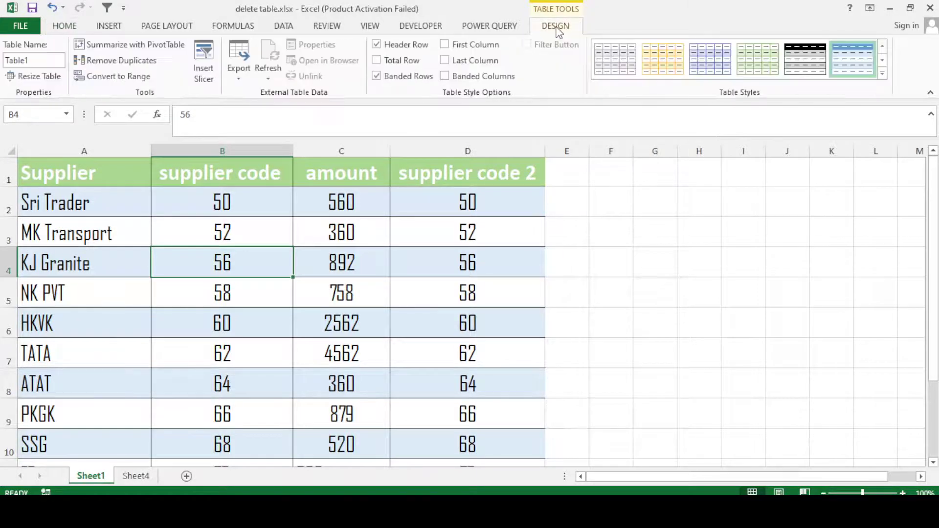
left_click(39, 76)
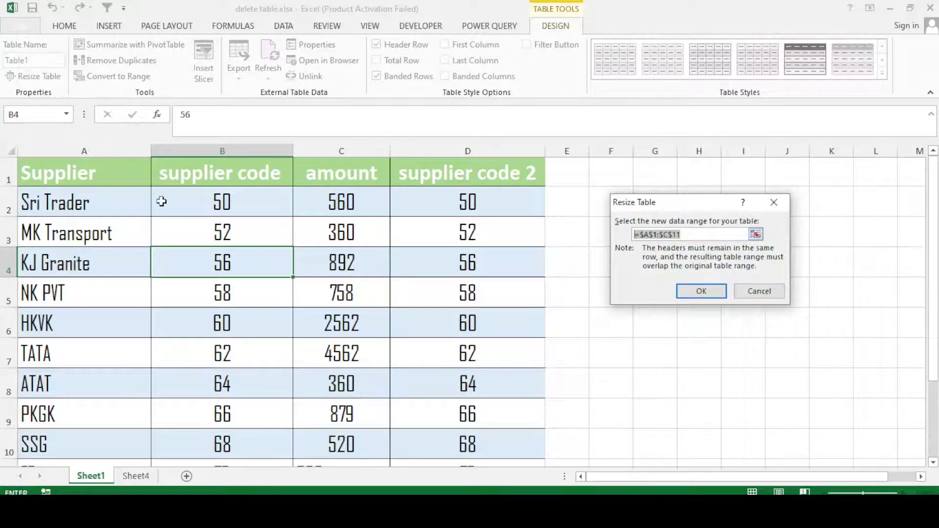
left_click_drag(95, 168, 469, 372)
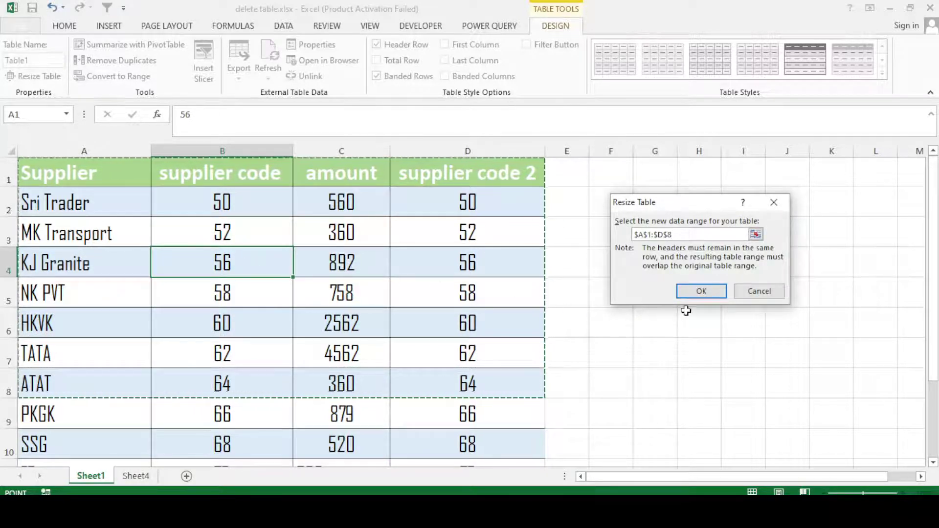
left_click(695, 291)
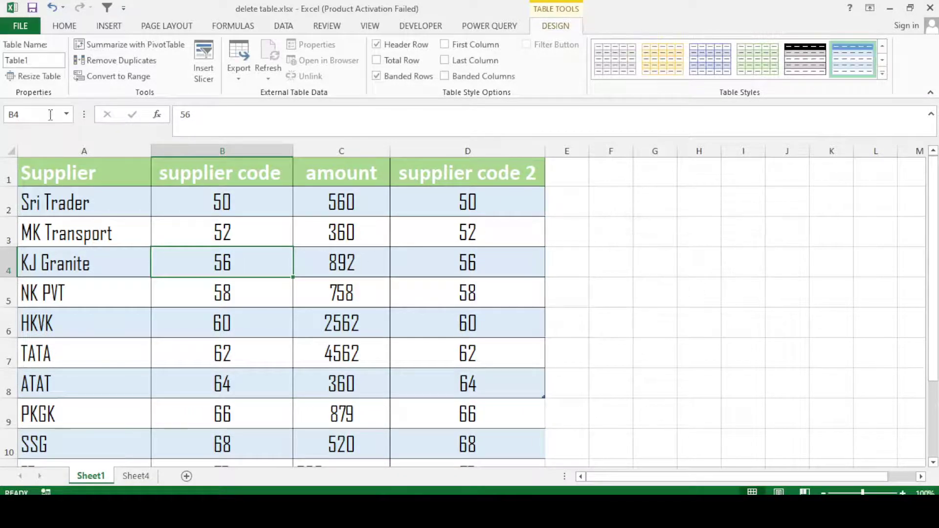
left_click(66, 114)
left_click(22, 130)
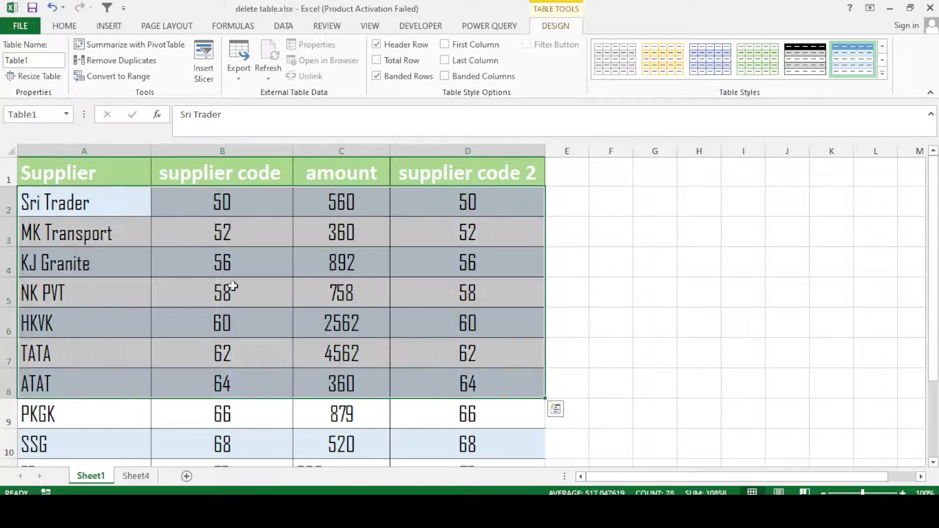
scroll(295, 344, "down", 1)
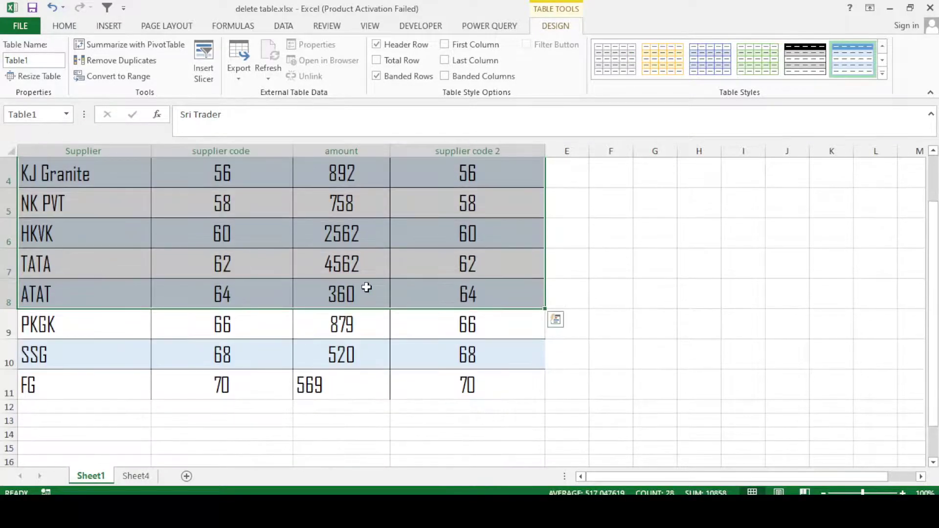
scroll(366, 287, "up", 1)
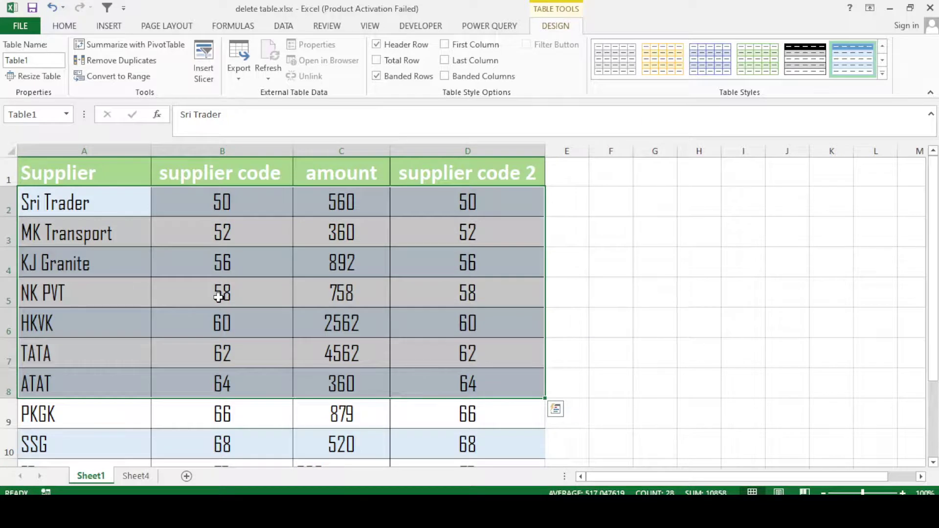
left_click(253, 307)
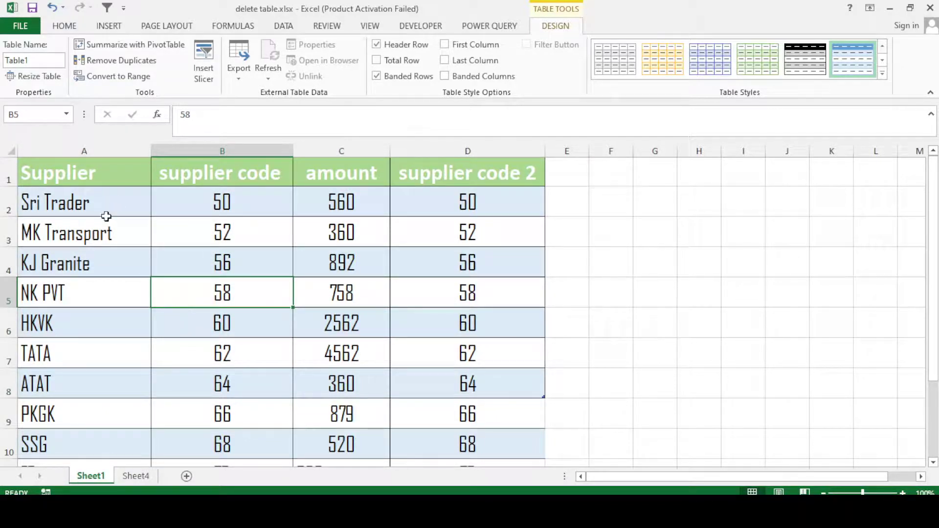
Click Sri Trader, the four header cells and the 892 cell to check table membership
left_click(100, 205)
left_click(107, 173)
left_click(210, 174)
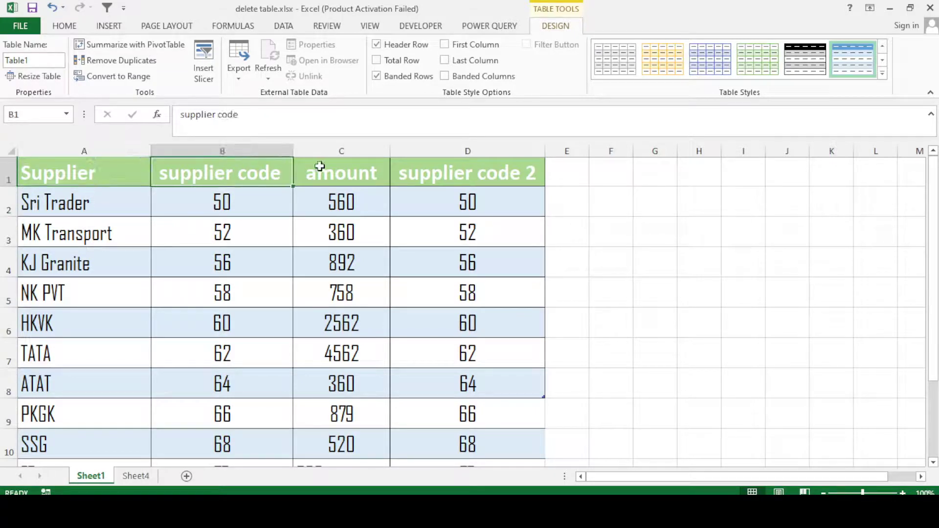
left_click(341, 169)
left_click(447, 178)
left_click(338, 261)
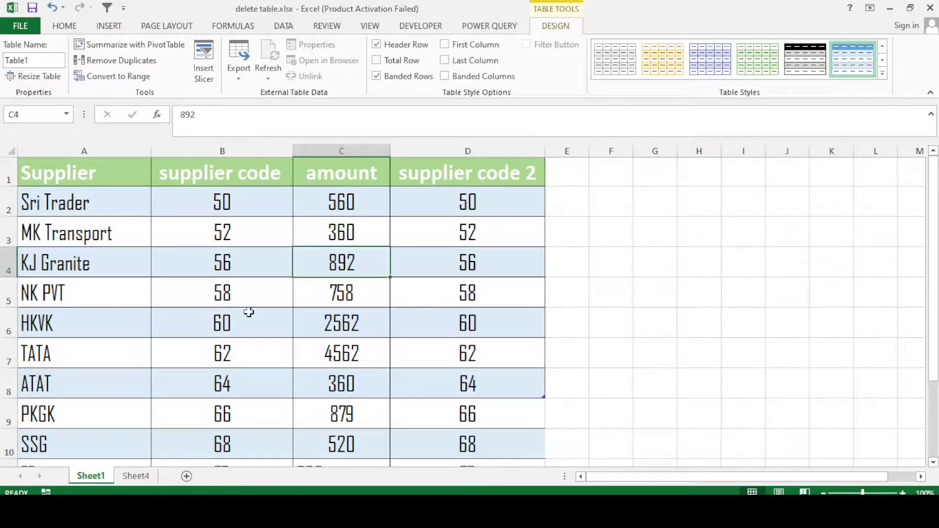
scroll(229, 323, "down", 2)
scroll(226, 306, "up", 2)
Check cells B6, B9, B4, D5 and B7 to confirm the table ends at row 8
left_click(239, 326)
scroll(239, 327, "down", 1)
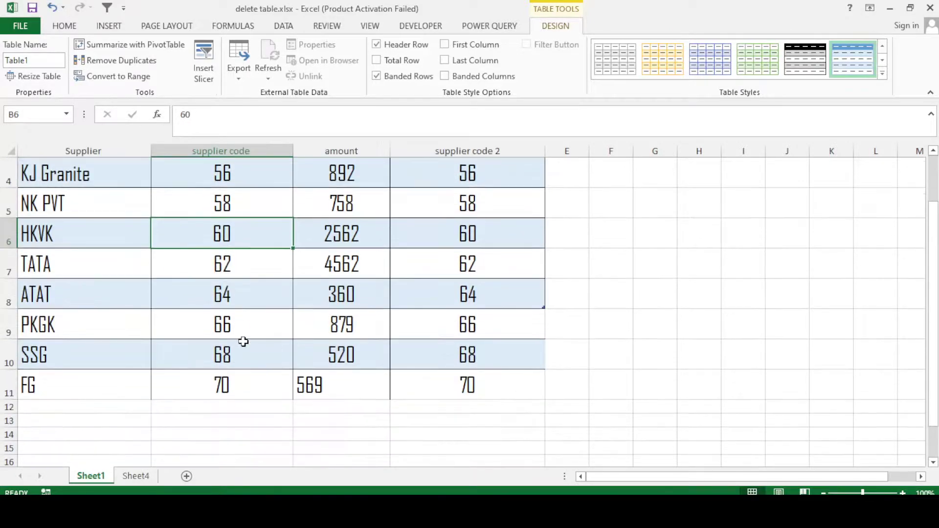
left_click(244, 325)
scroll(243, 323, "up", 1)
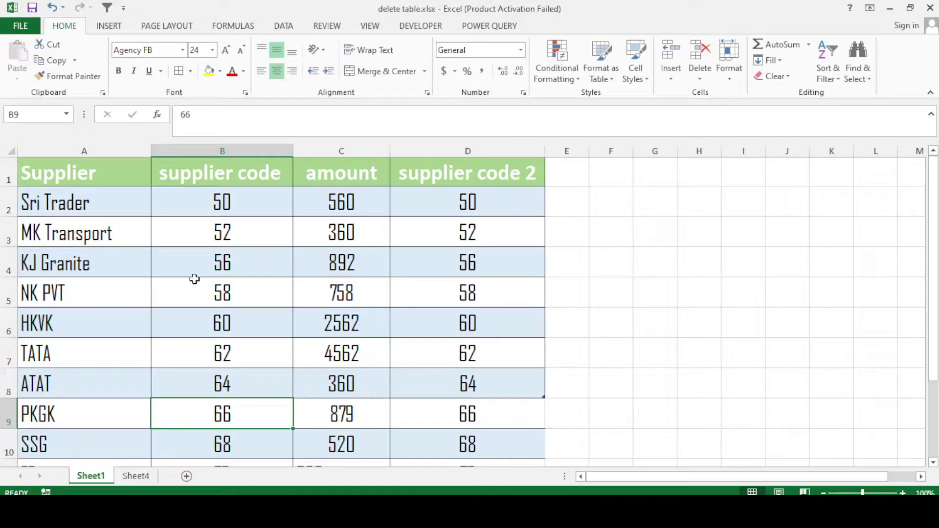
left_click(223, 262)
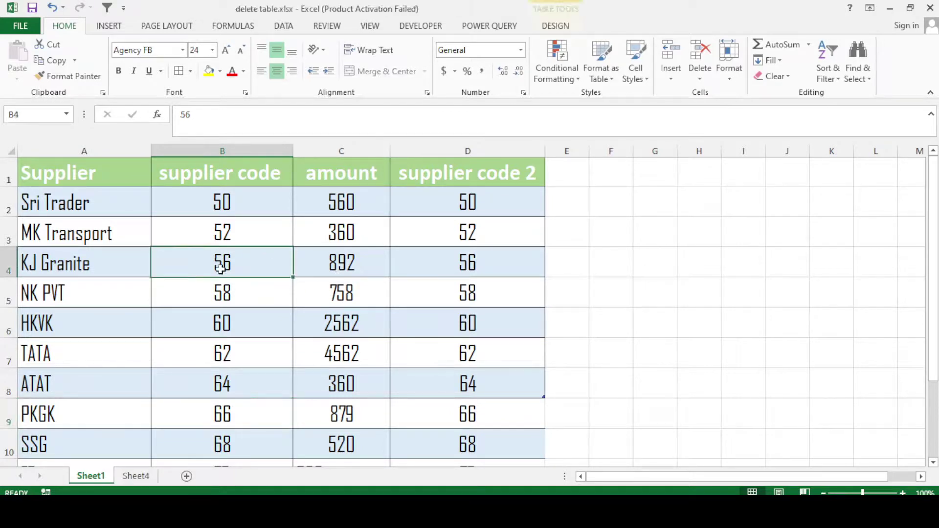
left_click(409, 283)
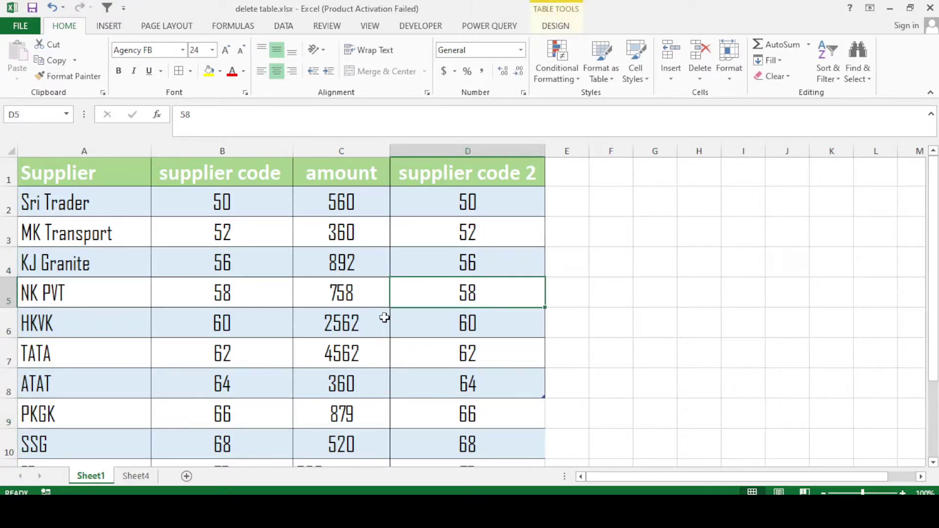
left_click(266, 351)
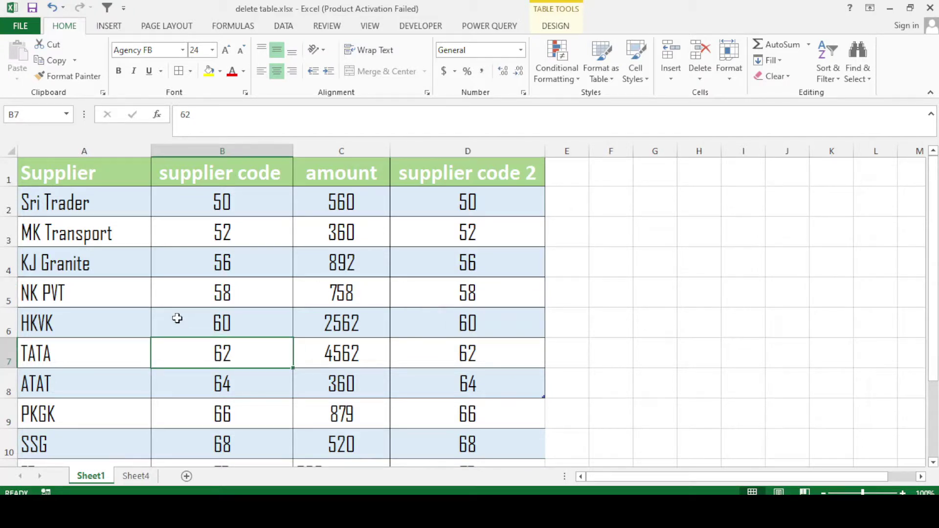